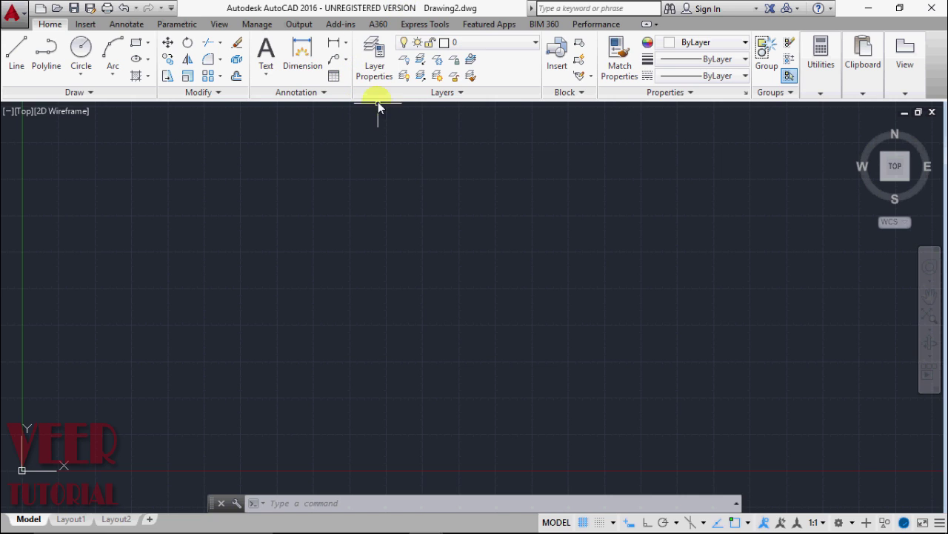
# Review the drawing's layer list, then zoom in and out over the first and second floor plans.
pyautogui.click(538, 45)
pyautogui.click(519, 48)
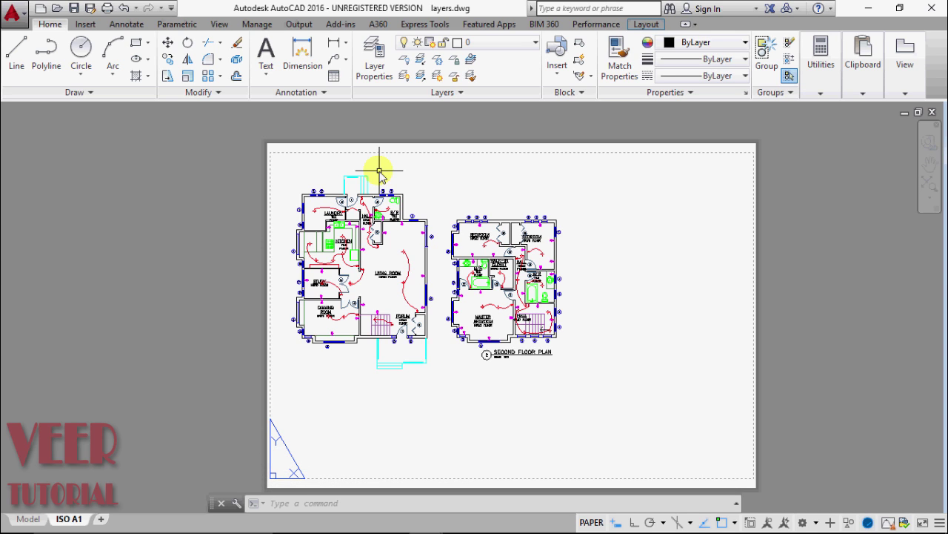
pyautogui.scroll(2, 379, 172)
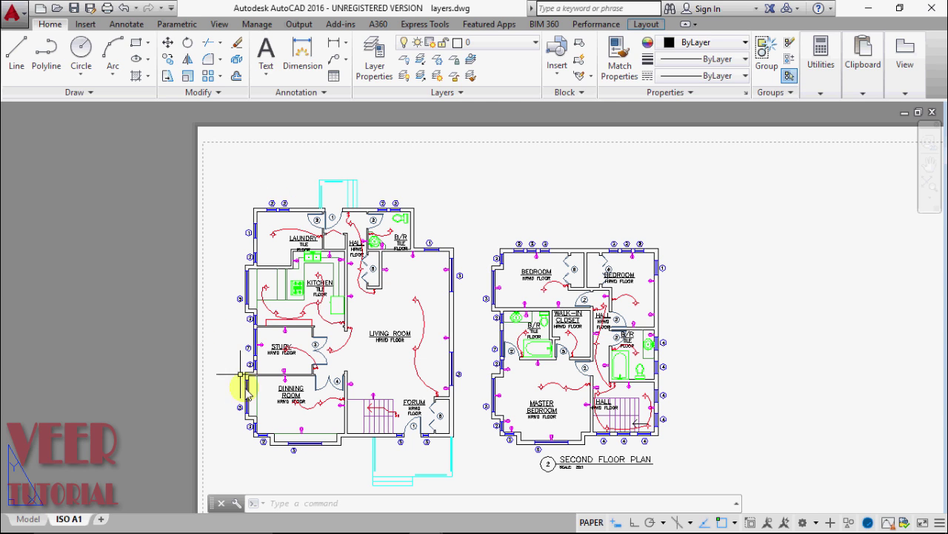
pyautogui.scroll(1, 280, 245)
pyautogui.scroll(1, 275, 264)
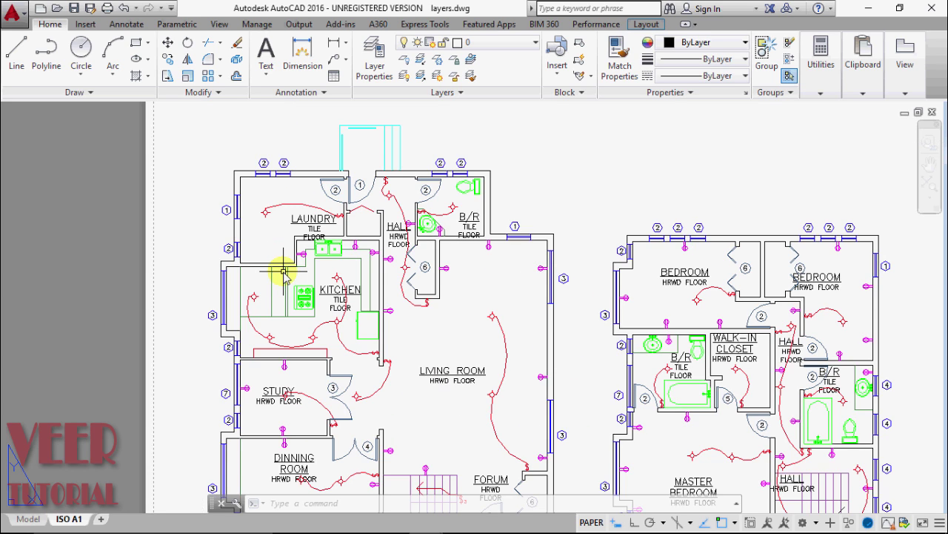
pyautogui.scroll(2, 461, 346)
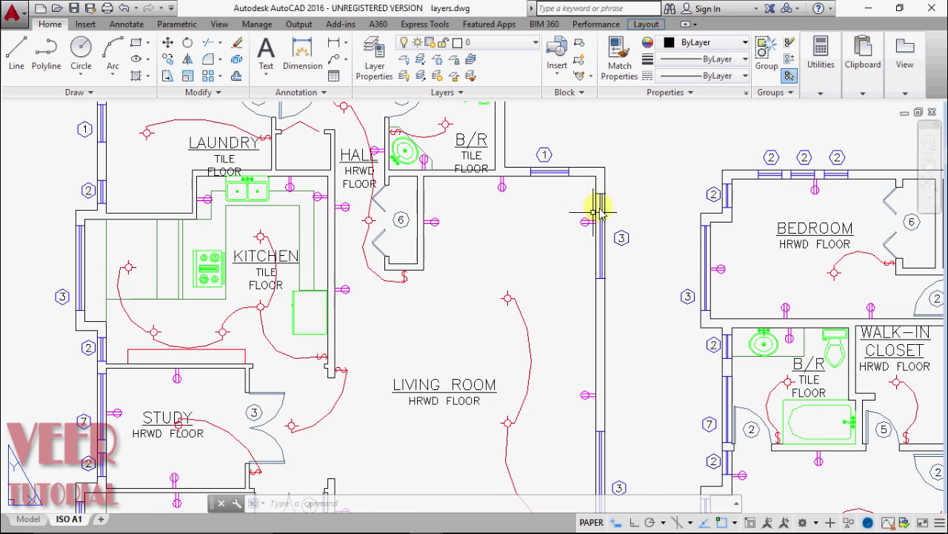
pyautogui.scroll(-2, 368, 131)
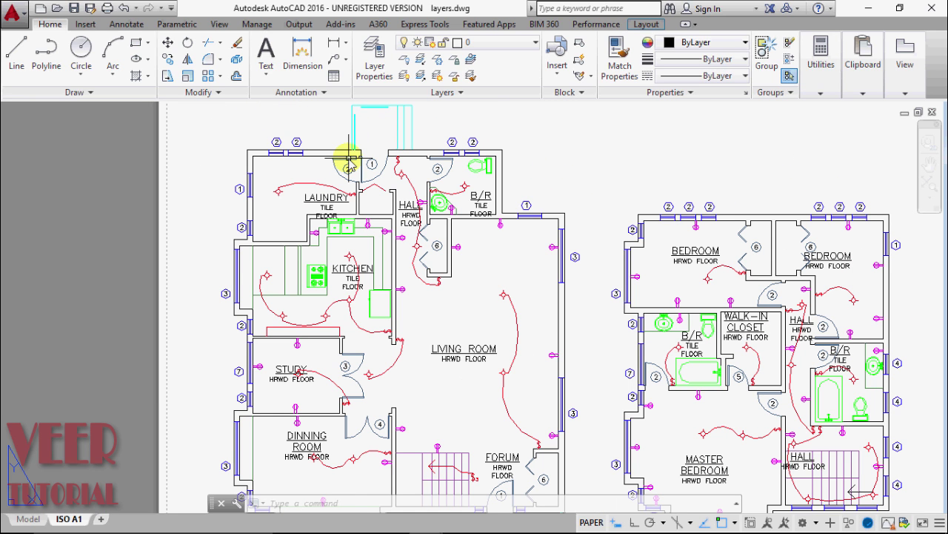
pyautogui.scroll(2, 268, 118)
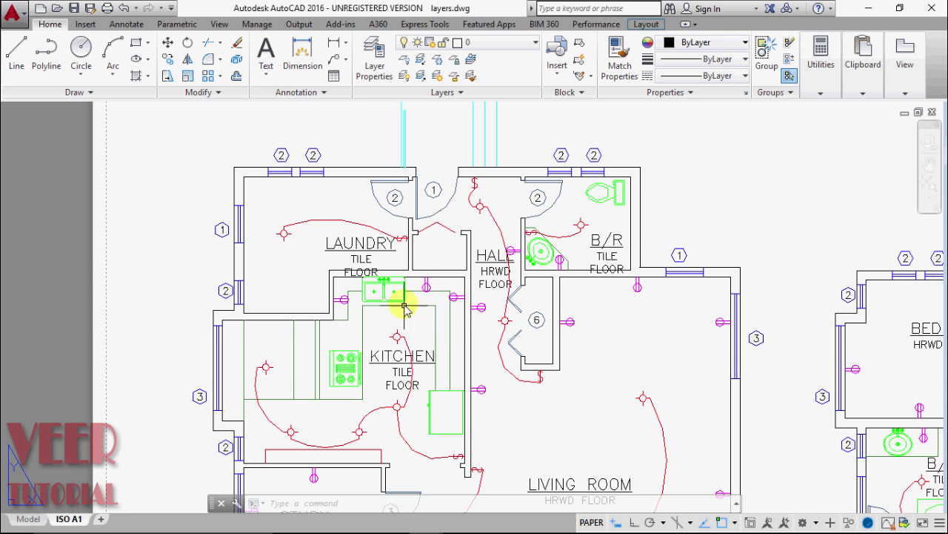
pyautogui.scroll(2, 378, 292)
pyautogui.scroll(-2, 331, 294)
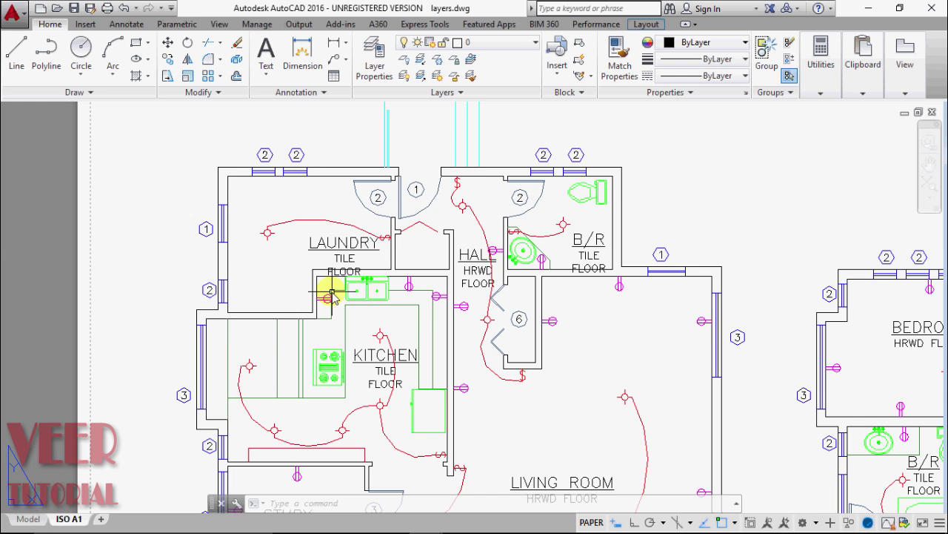
pyautogui.click(535, 45)
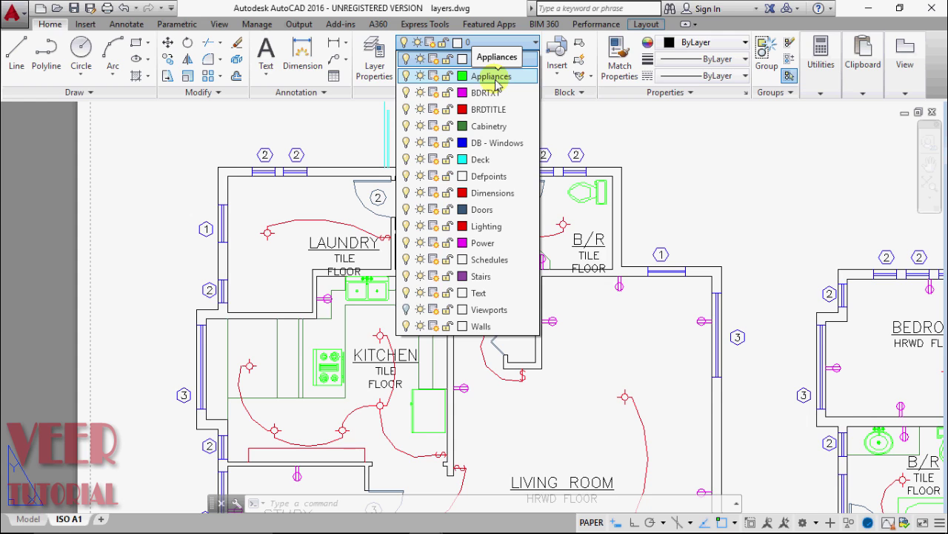
pyautogui.click(689, 172)
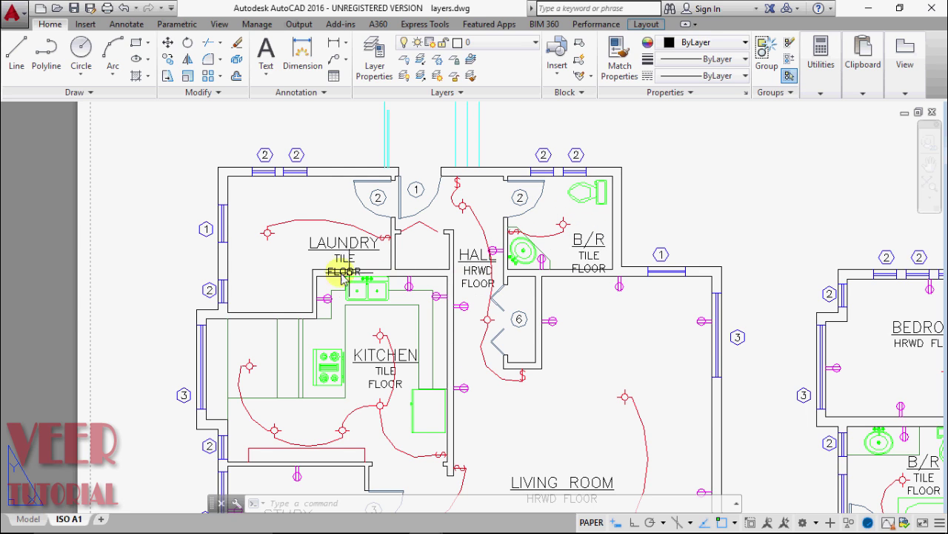
pyautogui.click(536, 48)
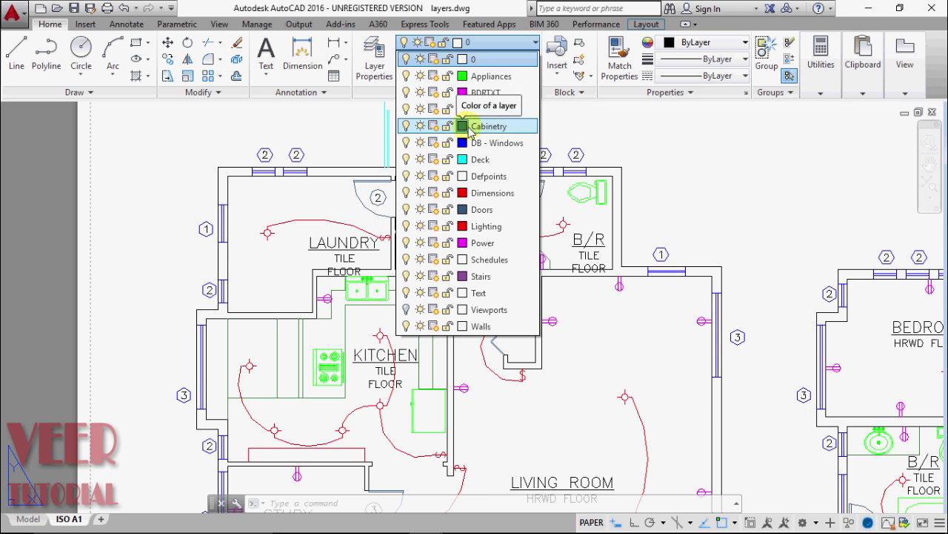
pyautogui.scroll(-2, 593, 152)
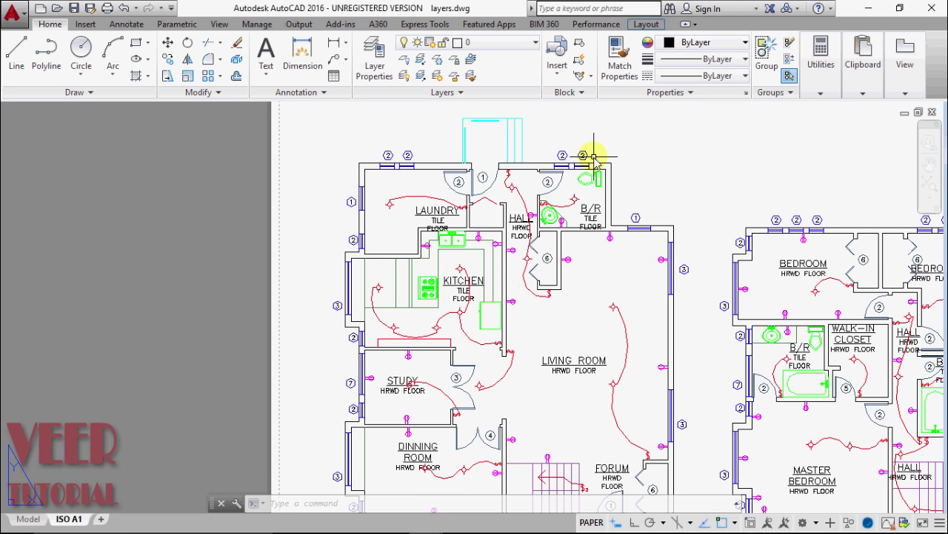
pyautogui.scroll(5, 455, 443)
pyautogui.scroll(-3, 466, 456)
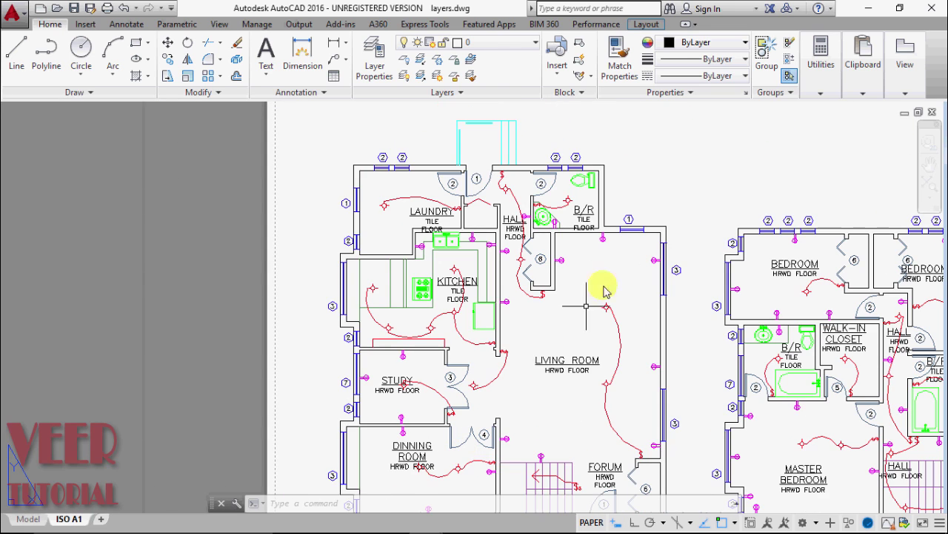
pyautogui.click(529, 48)
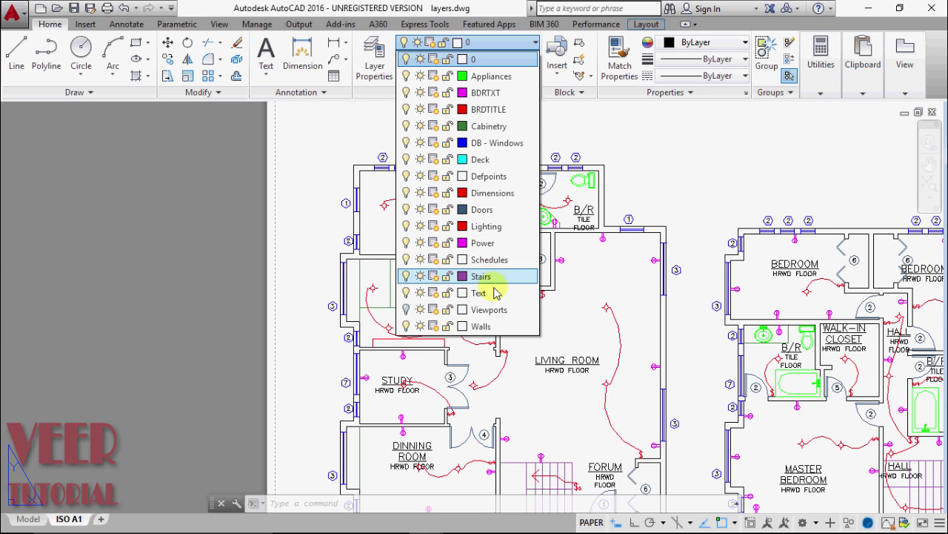
pyautogui.click(686, 186)
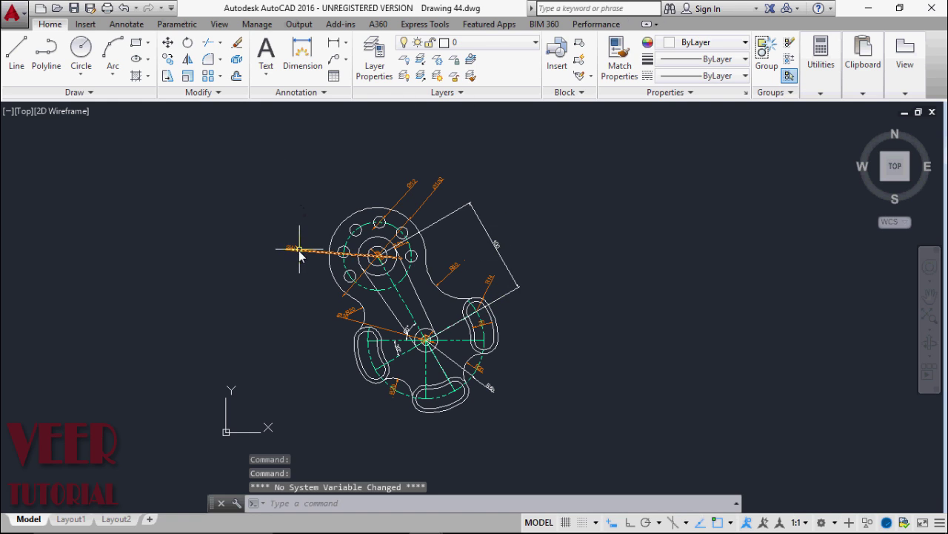
# Zoom in on Drawing 44's dimensioned mechanical part and its green dashed centre lines.
pyautogui.scroll(2, 294, 249)
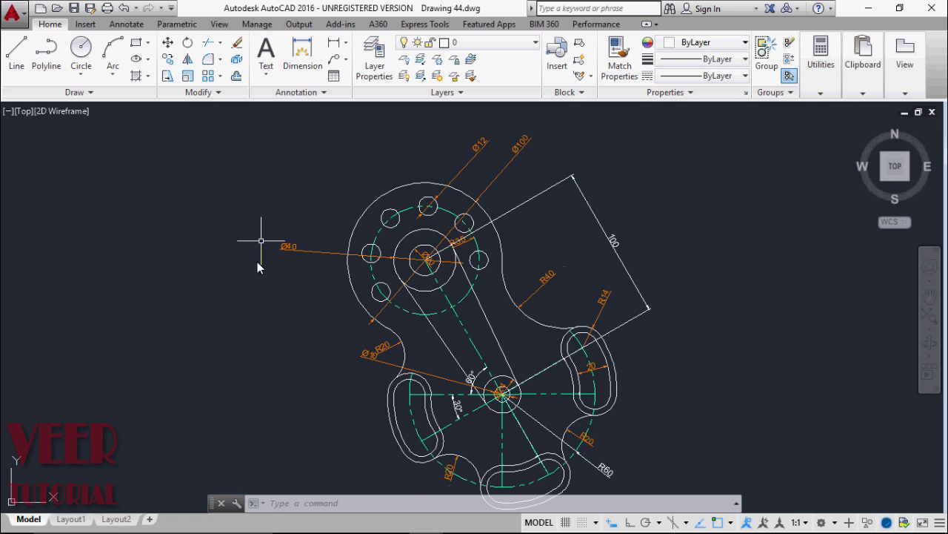
pyautogui.scroll(2, 400, 169)
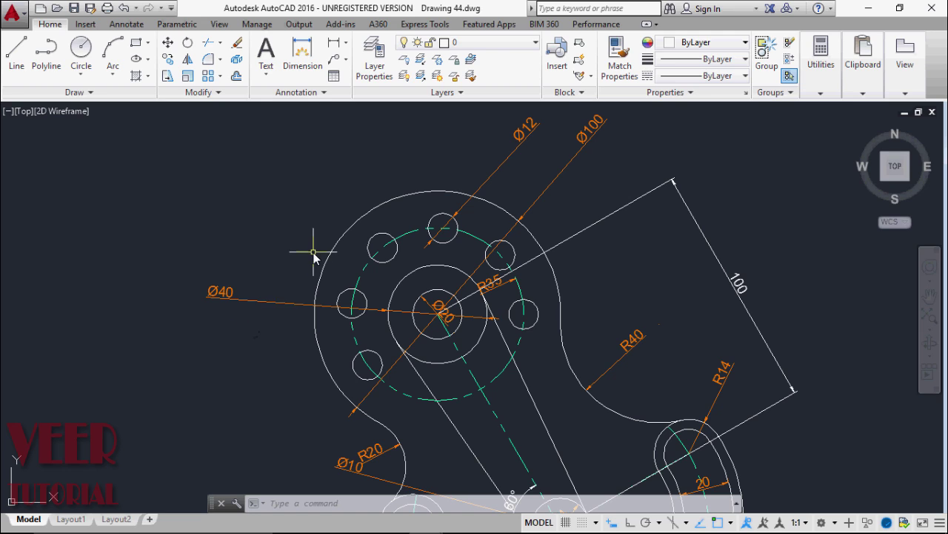
pyautogui.click(536, 46)
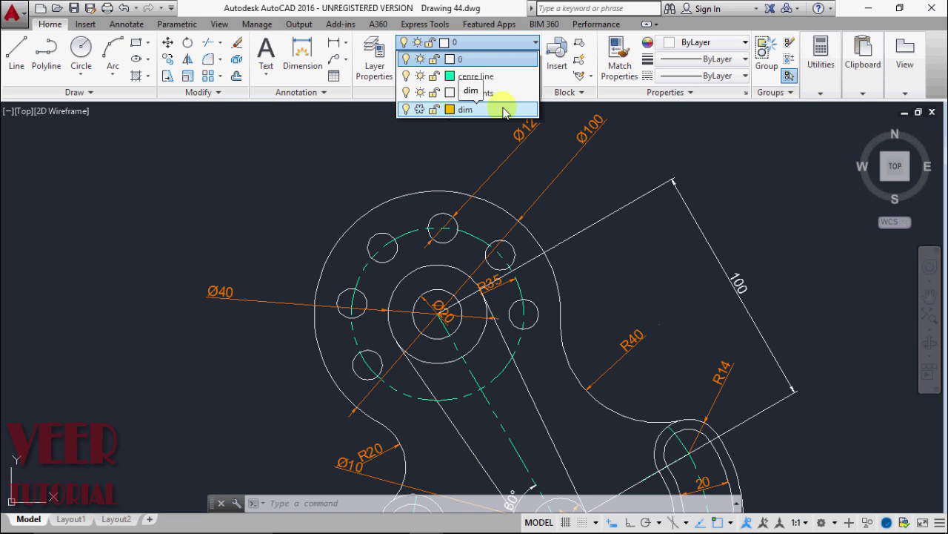
pyautogui.click(324, 160)
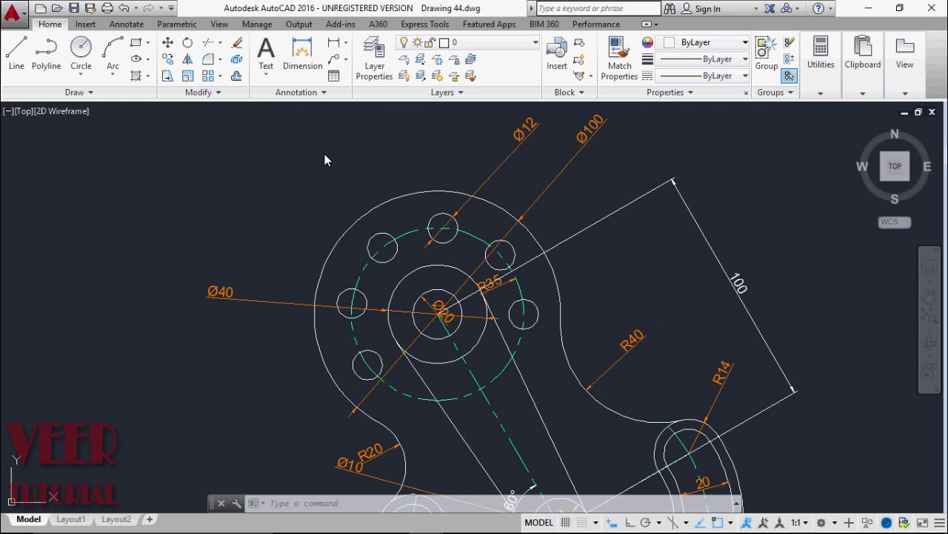
pyautogui.click(524, 47)
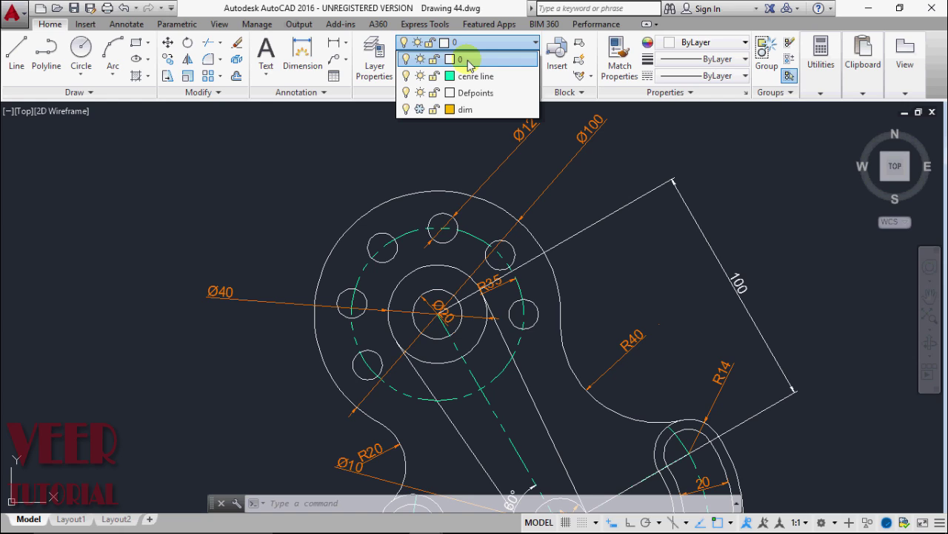
pyautogui.click(468, 61)
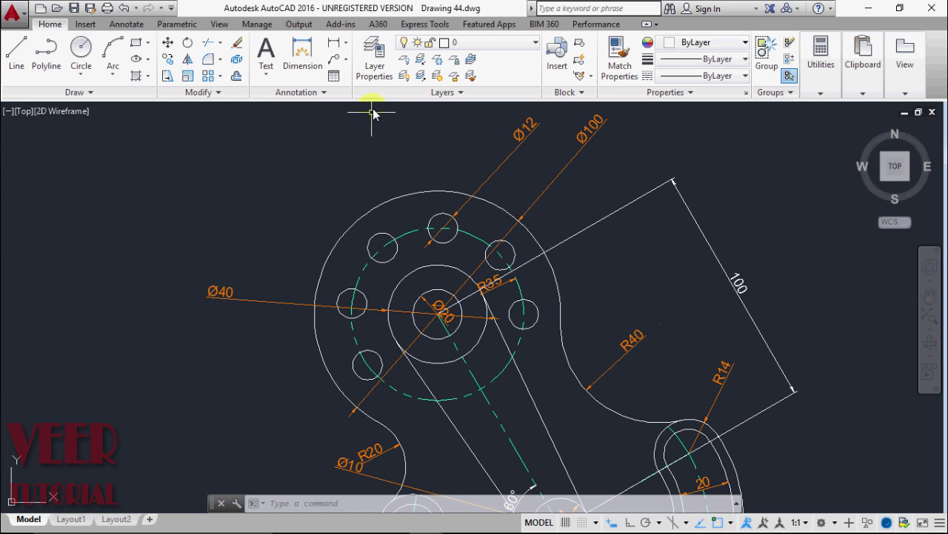
pyautogui.click(375, 79)
pyautogui.click(375, 79)
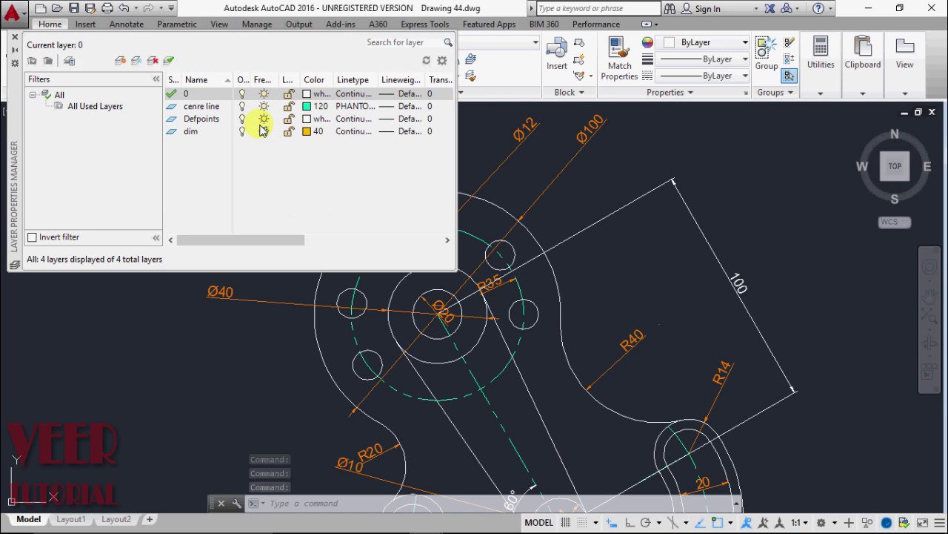
pyautogui.click(198, 120)
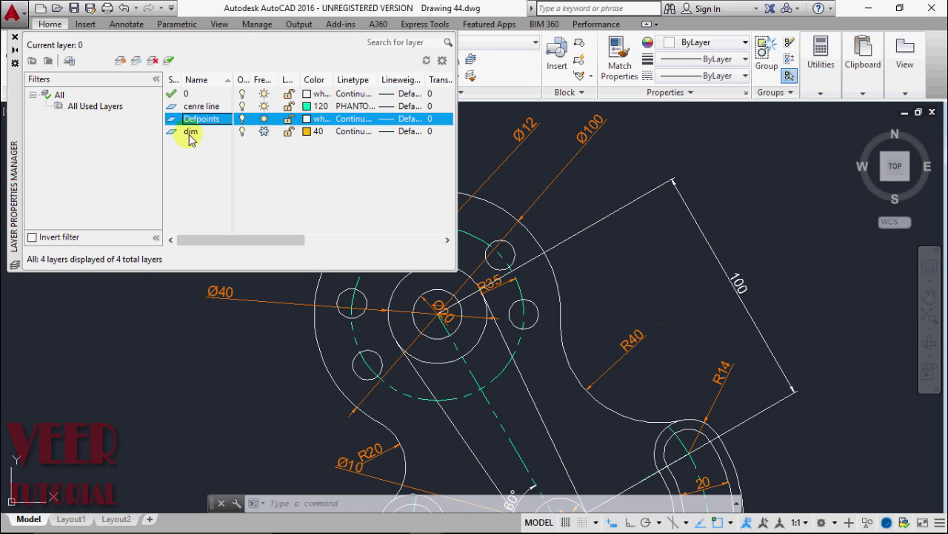
pyautogui.click(192, 133)
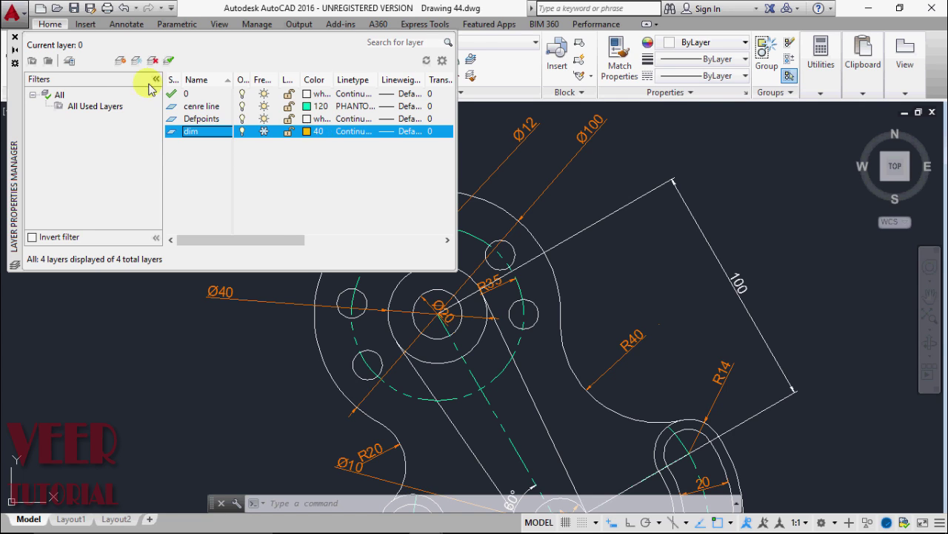
pyautogui.click(14, 36)
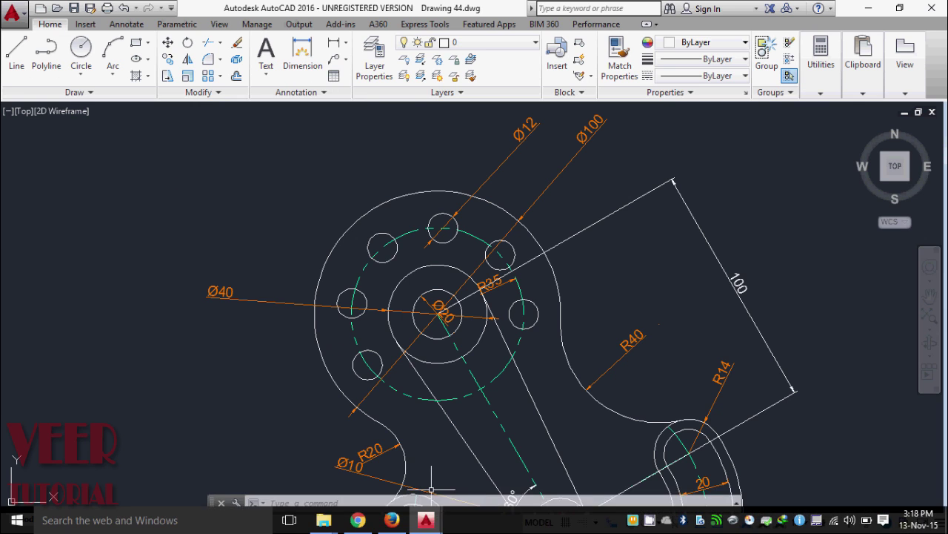
# Return to layers.dwg, zoom into the plan, and check which layers exist and which is current.
pyautogui.moveTo(426, 519)
pyautogui.click(422, 426)
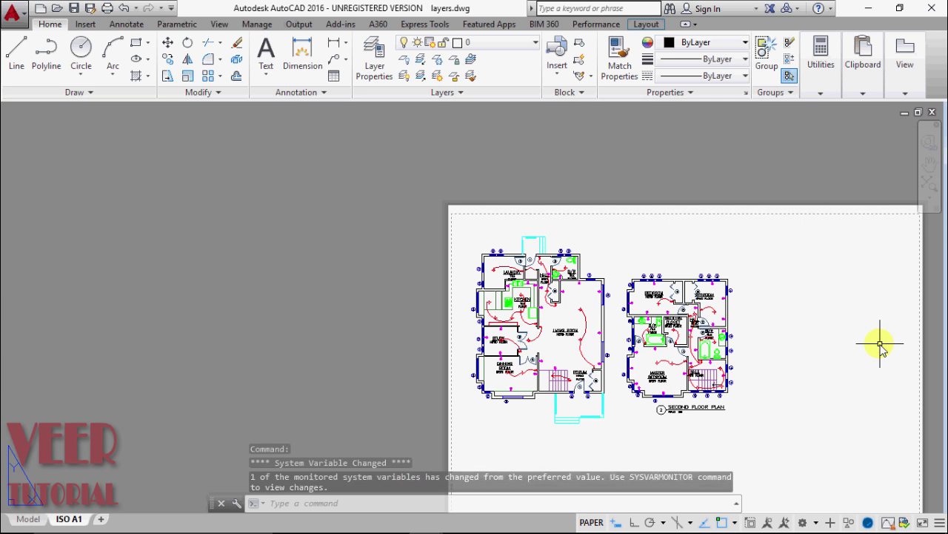
pyautogui.scroll(3, 881, 345)
pyautogui.scroll(3, 790, 360)
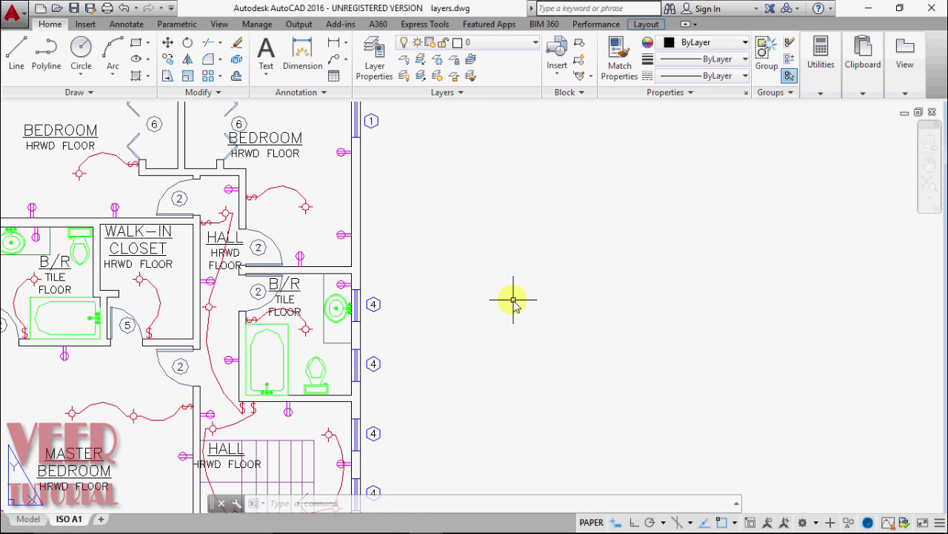
pyautogui.click(518, 42)
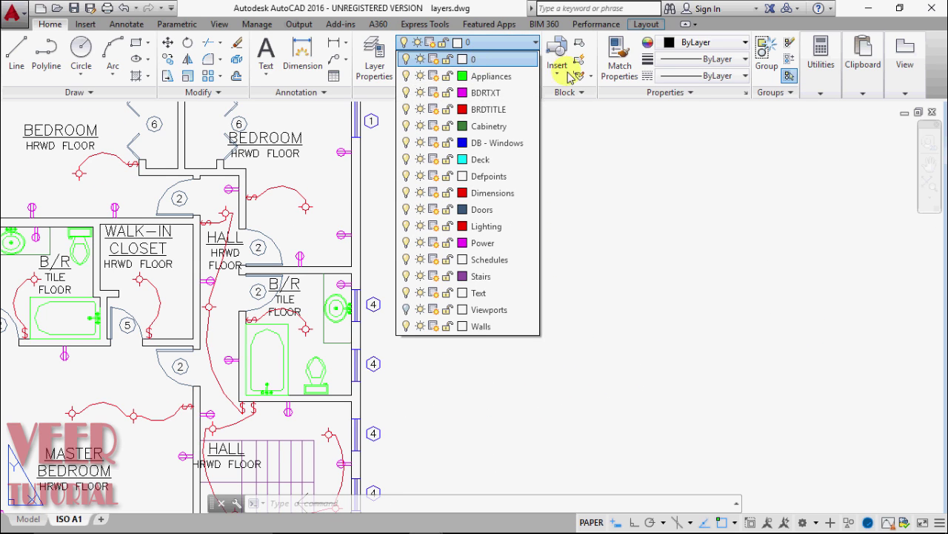
# Draw a diagonal black test line on layer 0 right of the second floor plan.
pyautogui.click(14, 63)
pyautogui.click(539, 197)
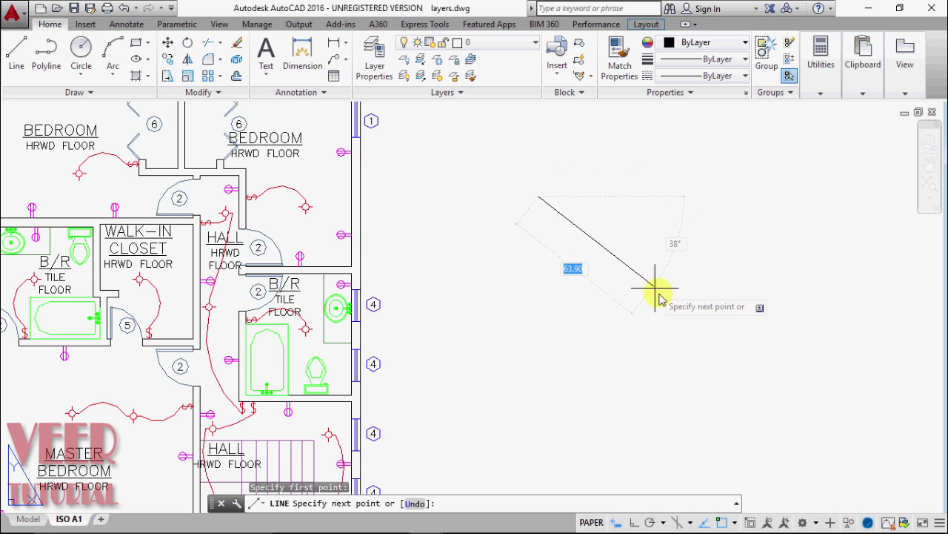
pyautogui.click(738, 354)
pyautogui.rightClick(740, 354)
pyautogui.click(790, 363)
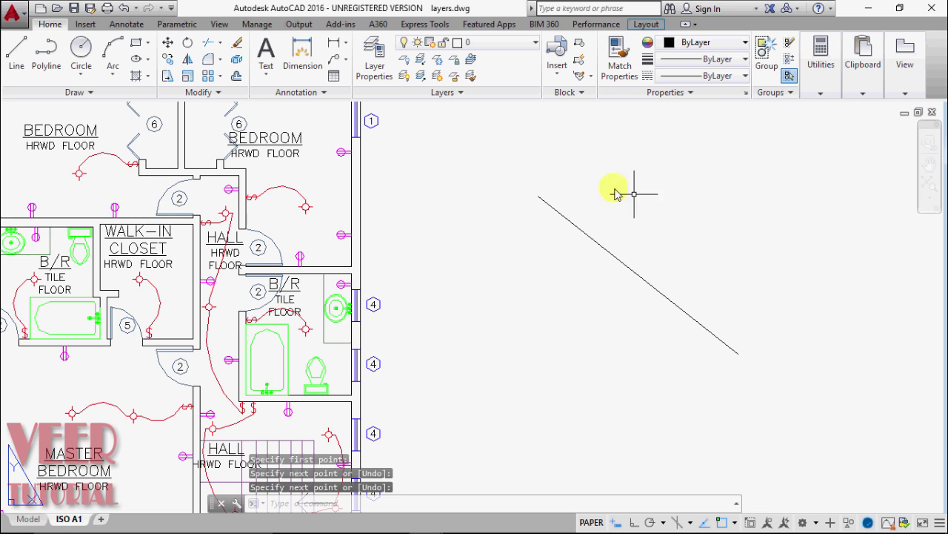
# Make Appliances the current layer and draw a green line crossing the black test line.
pyautogui.click(496, 45)
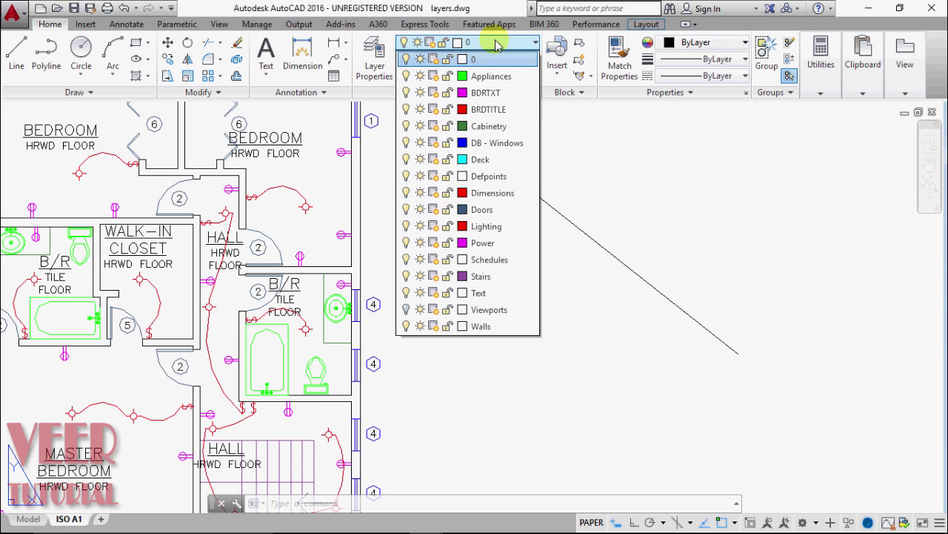
pyautogui.click(495, 77)
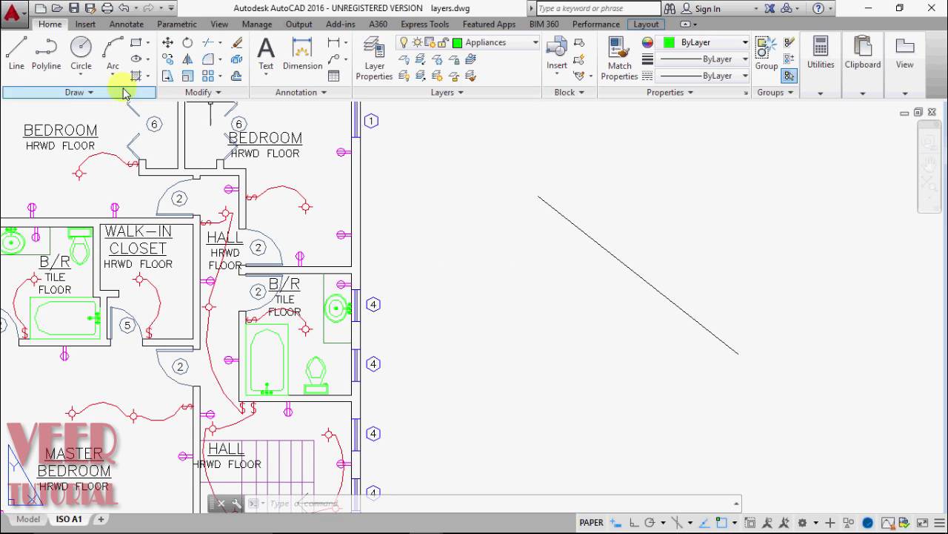
pyautogui.click(16, 51)
pyautogui.click(720, 145)
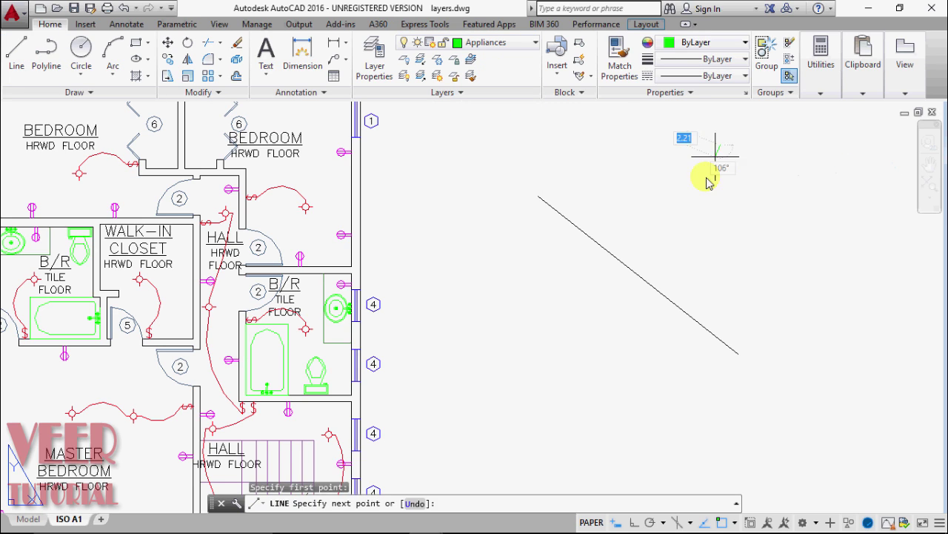
pyautogui.click(560, 402)
pyautogui.rightClick(560, 402)
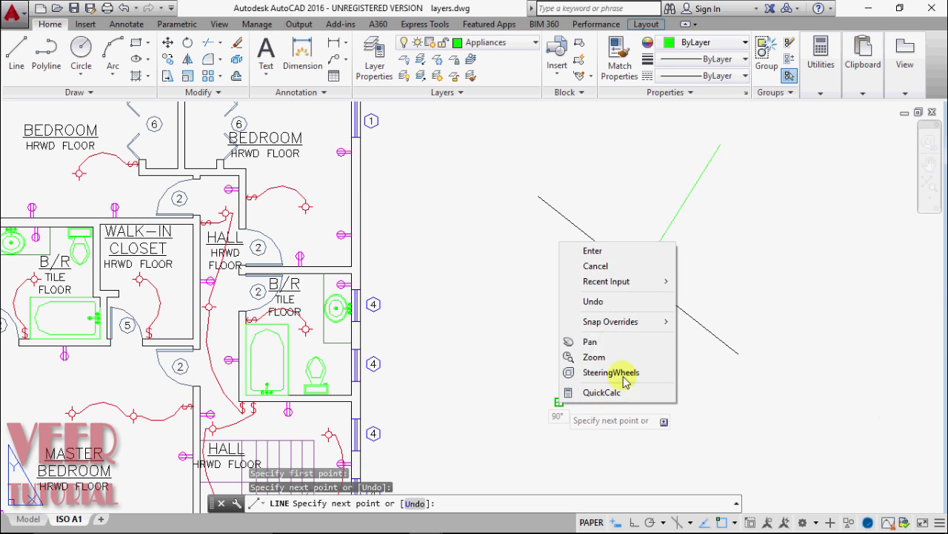
pyautogui.click(620, 250)
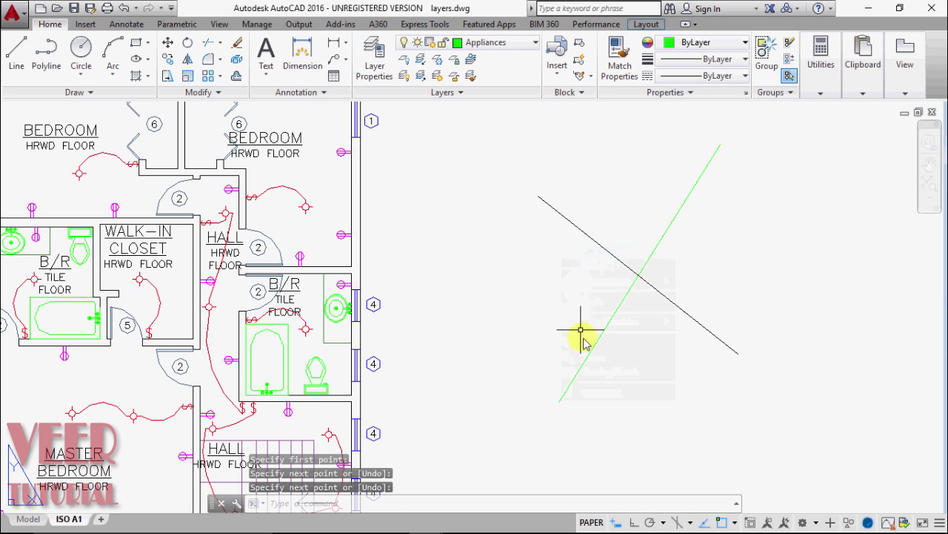
# Make Doors the current layer and draw a blue line across both the black and green lines.
pyautogui.click(521, 44)
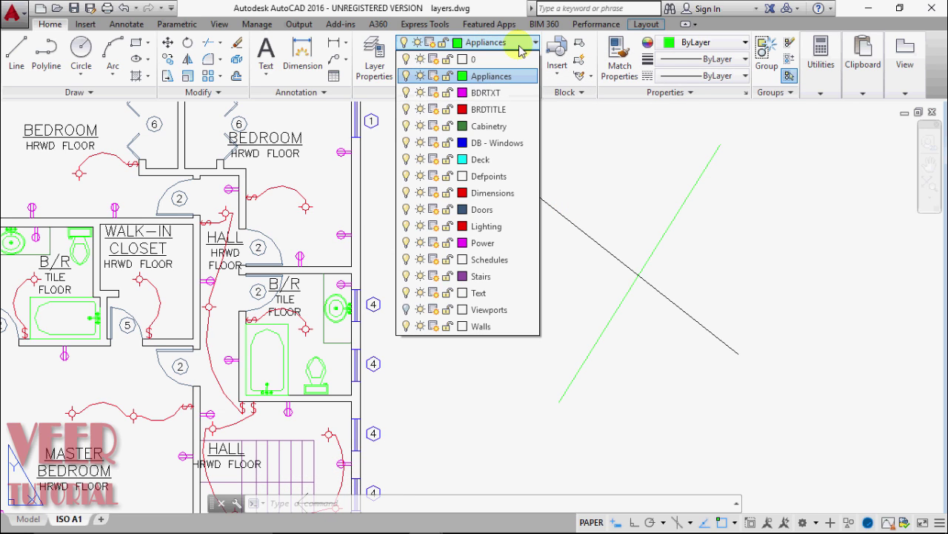
pyautogui.click(480, 209)
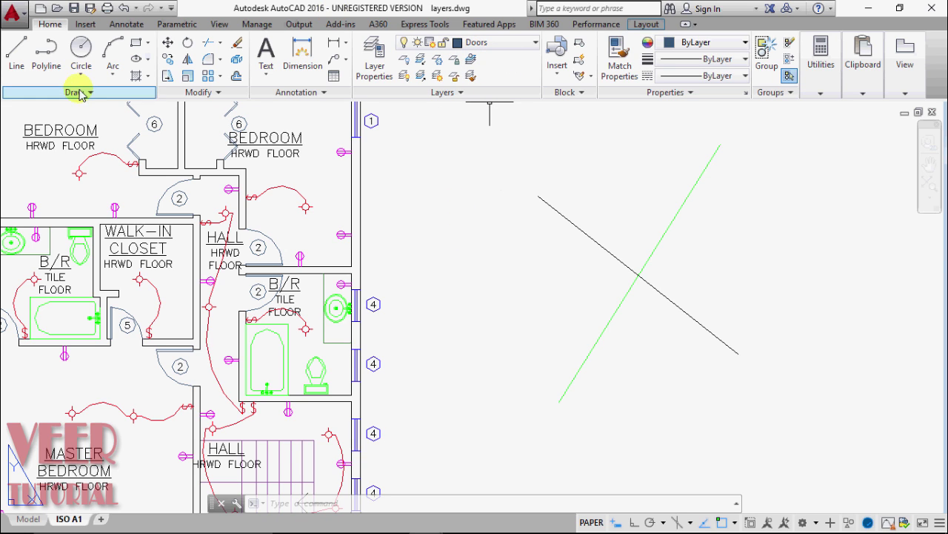
pyautogui.click(17, 51)
pyautogui.click(502, 303)
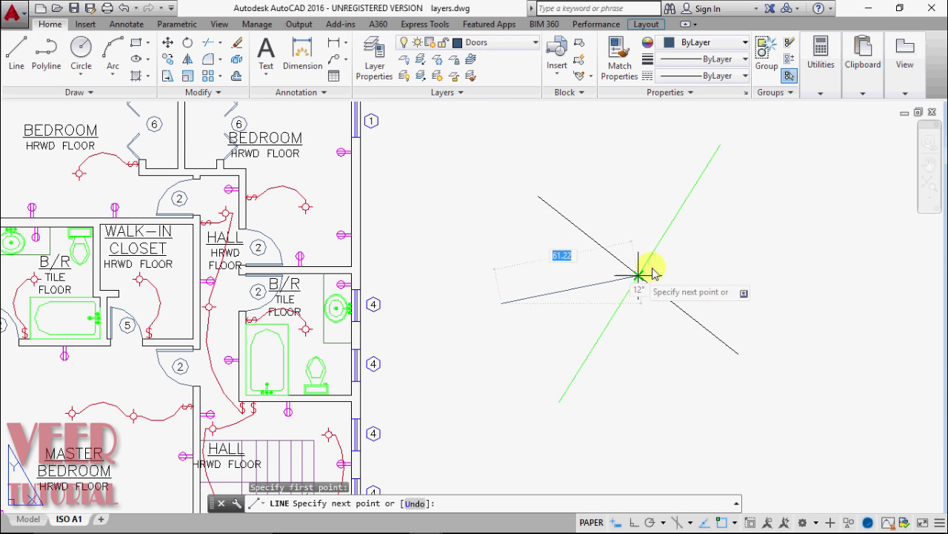
pyautogui.click(802, 230)
pyautogui.rightClick(802, 230)
pyautogui.click(852, 240)
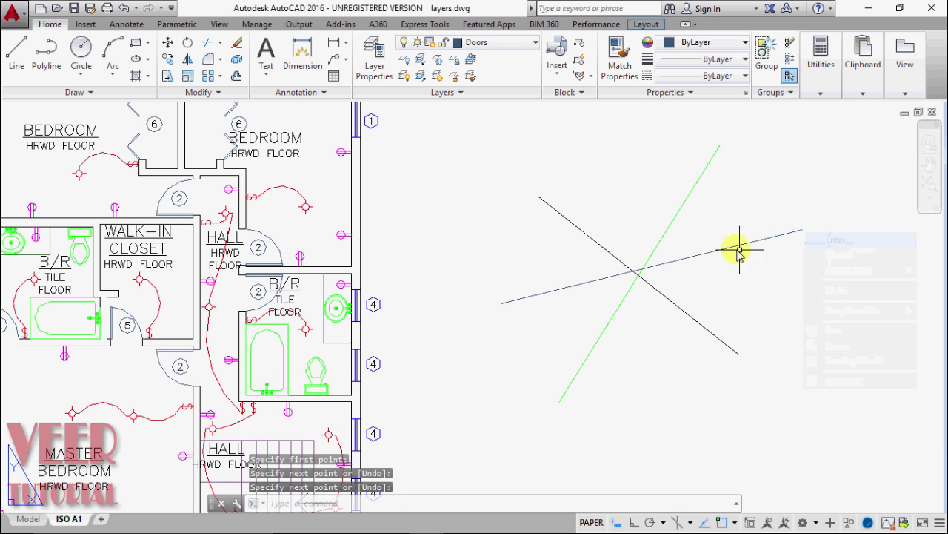
pyautogui.scroll(2, 737, 247)
pyautogui.scroll(2, 690, 252)
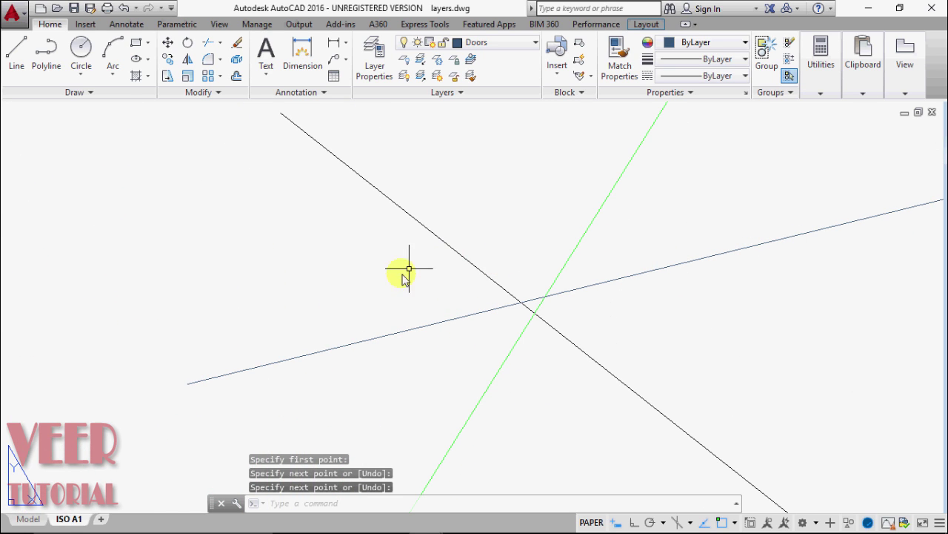